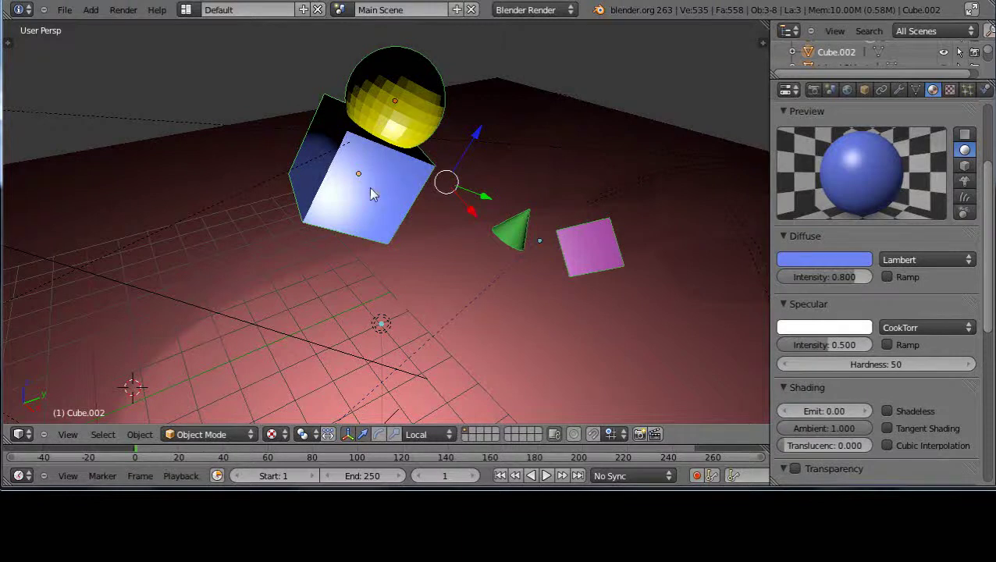
Step: Select the joined cone-and-cube object and move it along its local X axis
right_click(577, 267)
middle_click_drag(559, 293, 500, 265)
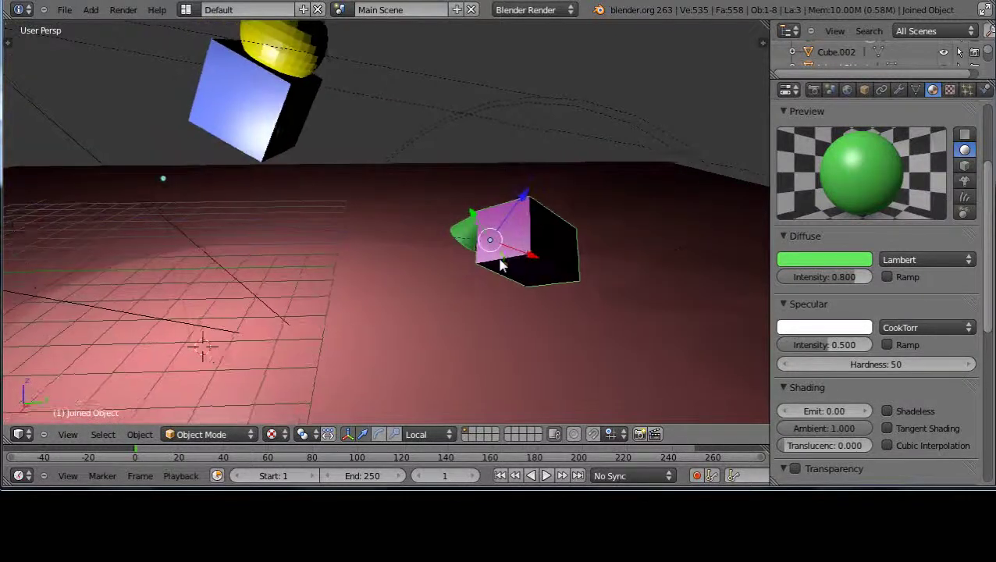
key("g")
key("x")
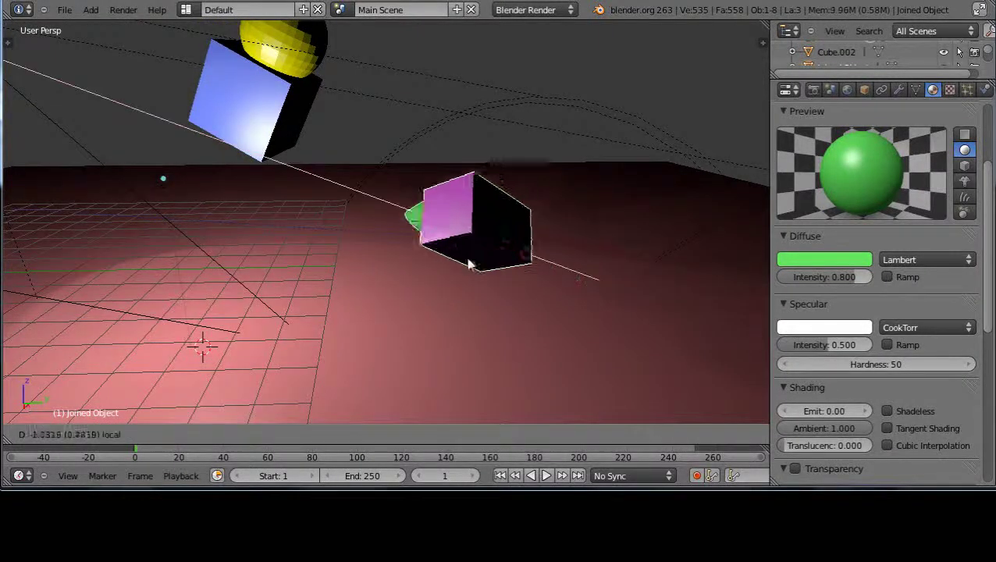
left_click(578, 338)
middle_click_drag(353, 328, 526, 316)
left_click_drag(593, 292, 494, 294)
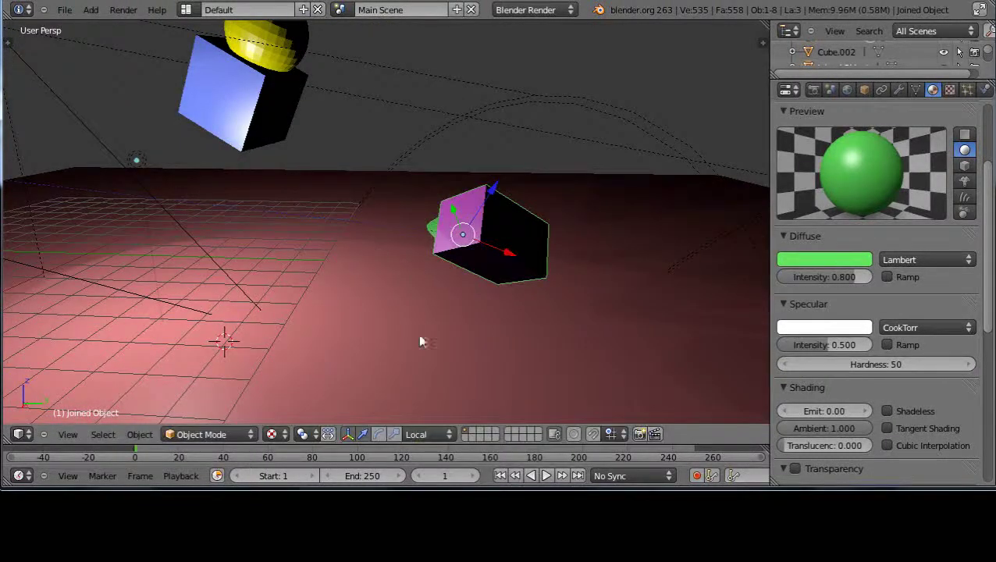
Step: Switch the transform orientation to Global and move the joined object along the global Y axis
left_click(427, 431)
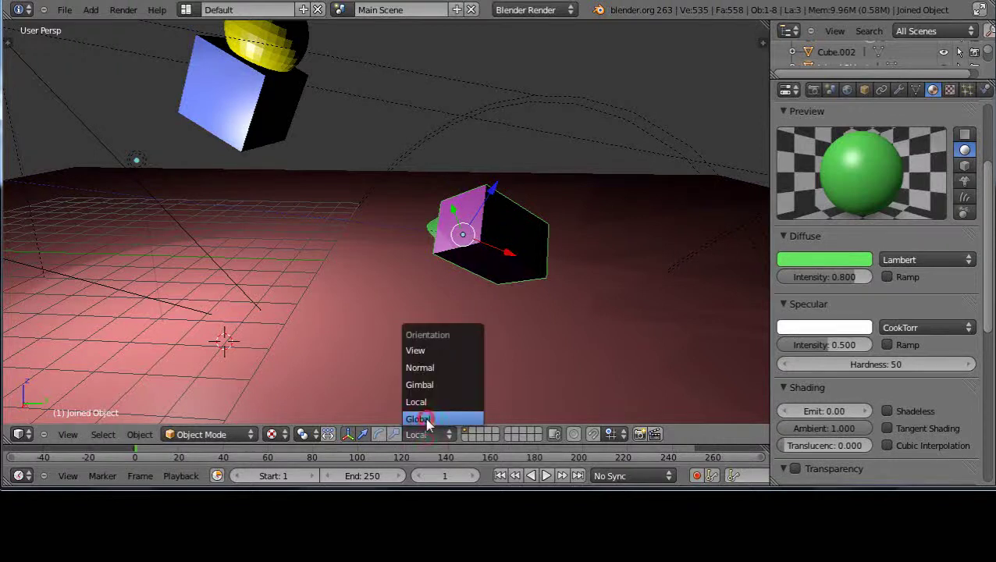
left_click(424, 418)
left_click_drag(521, 231, 547, 234)
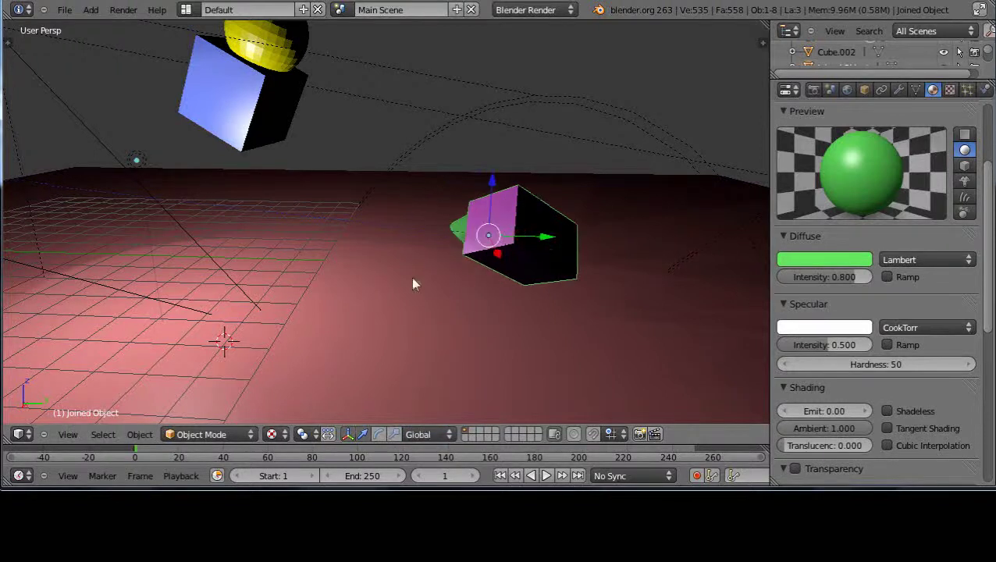
middle_click_drag(330, 319, 343, 342)
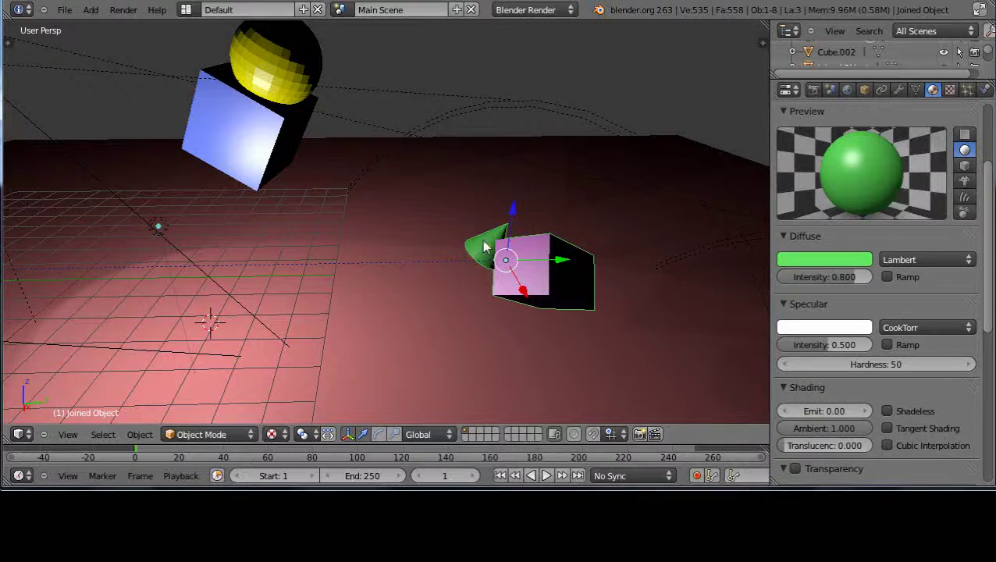
Step: Add a particle system to the joined object with 1001 particles and a lifetime of 229.999
left_click(967, 90)
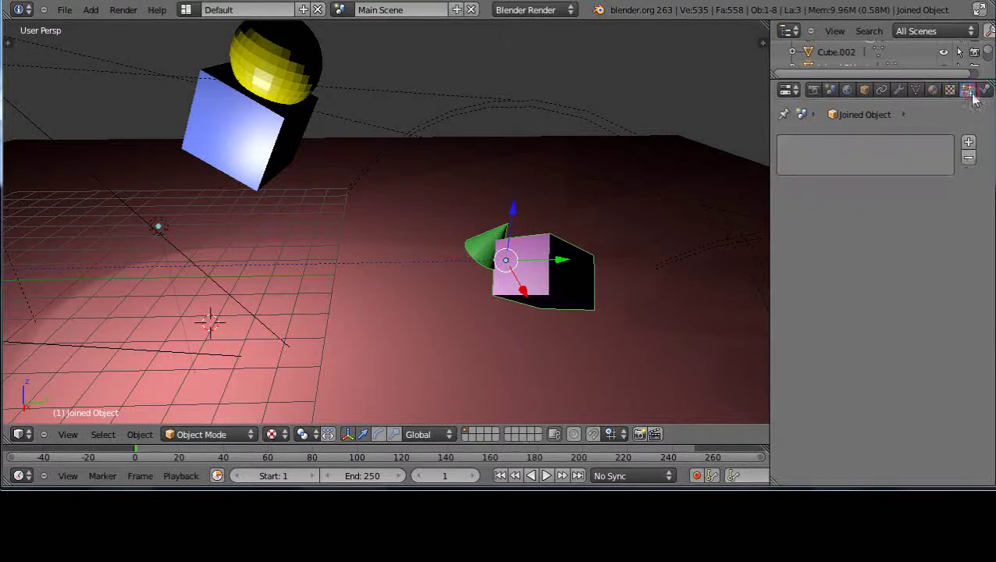
left_click(968, 145)
scroll(653, 289, "down", 3)
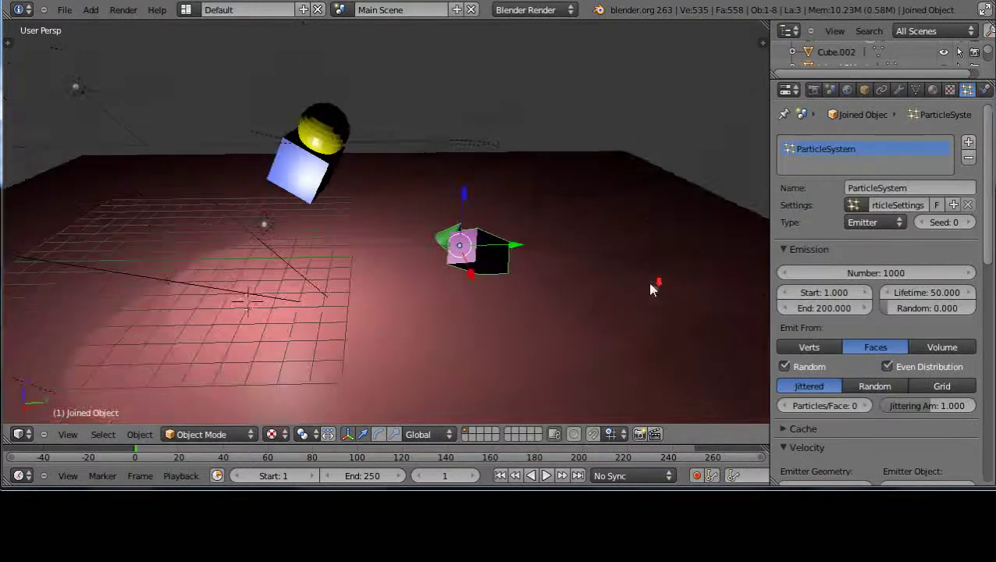
scroll(648, 291, "up", 2)
left_click_drag(872, 274, 871, 279)
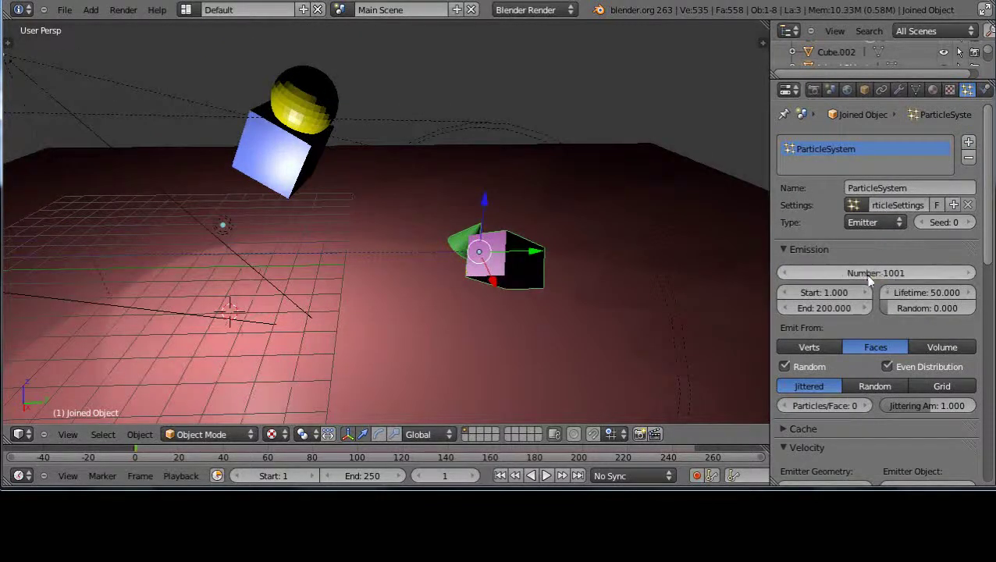
left_click(915, 293)
left_click_drag(930, 300, 992, 248)
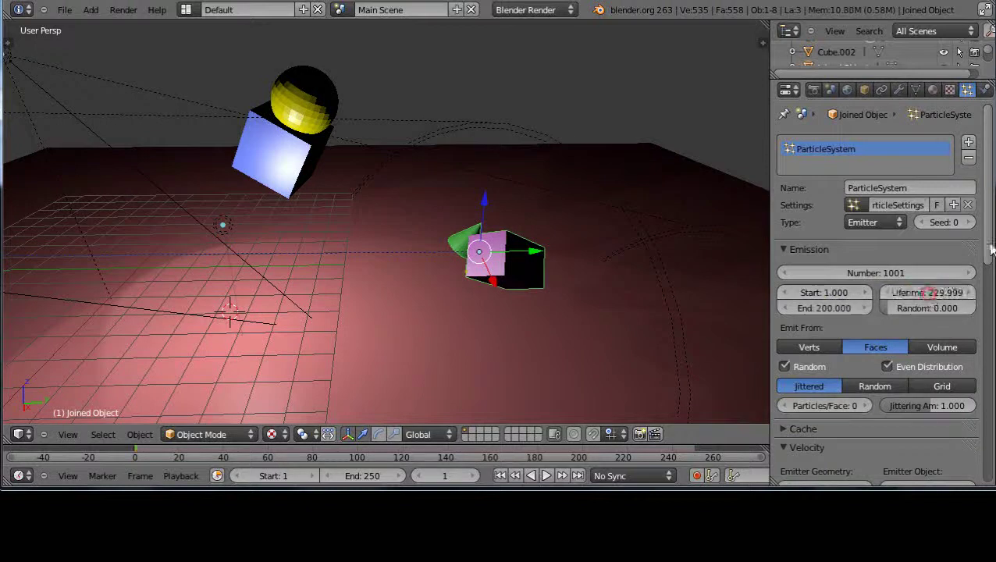
Step: Play the animation and set the joined object's normal emission velocity to 12.601, with the view framed on the emitter
left_click_drag(988, 206, 982, 363)
scroll(975, 352, "up", 5)
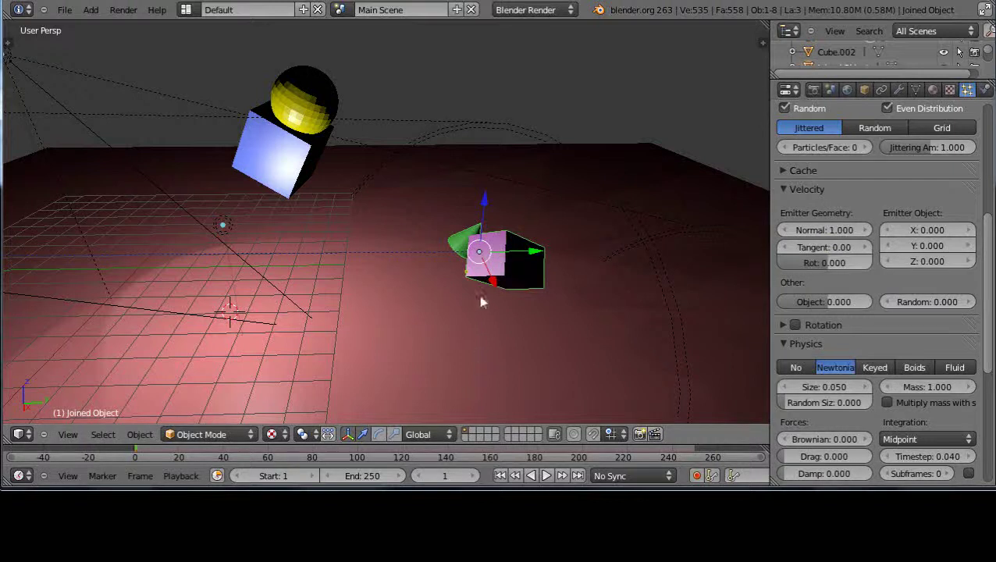
key("alt+a")
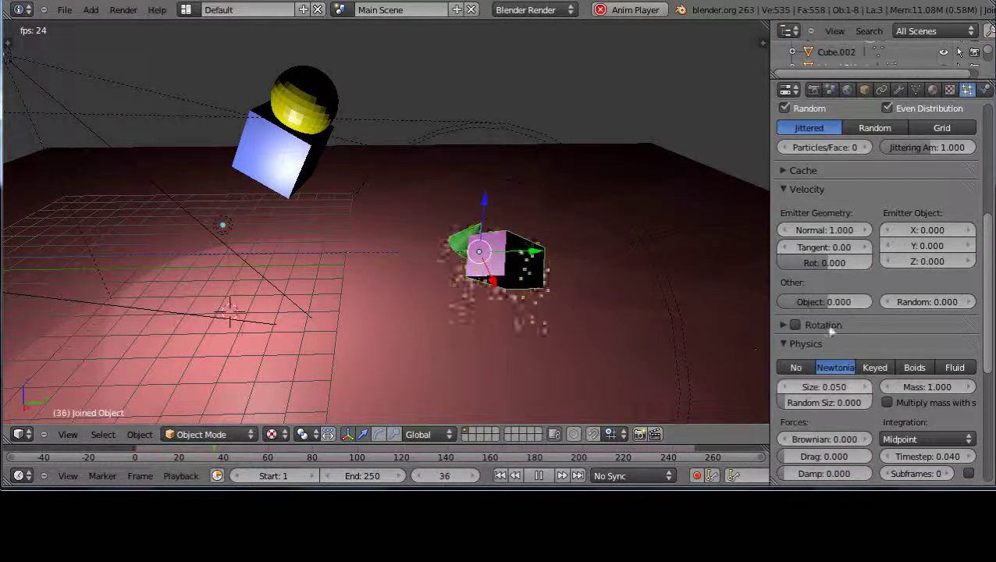
left_click_drag(808, 232, 949, 234)
left_click_drag(809, 231, 863, 231)
middle_click_drag(572, 290, 553, 278)
left_click_drag(805, 235, 858, 230)
mouse_move(483, 243)
middle_mouse_down()
mouse_move(499, 255)
mouse_move(480, 249)
middle_mouse_up()
key("KP_Decimal")
middle_click_drag(376, 289, 551, 299)
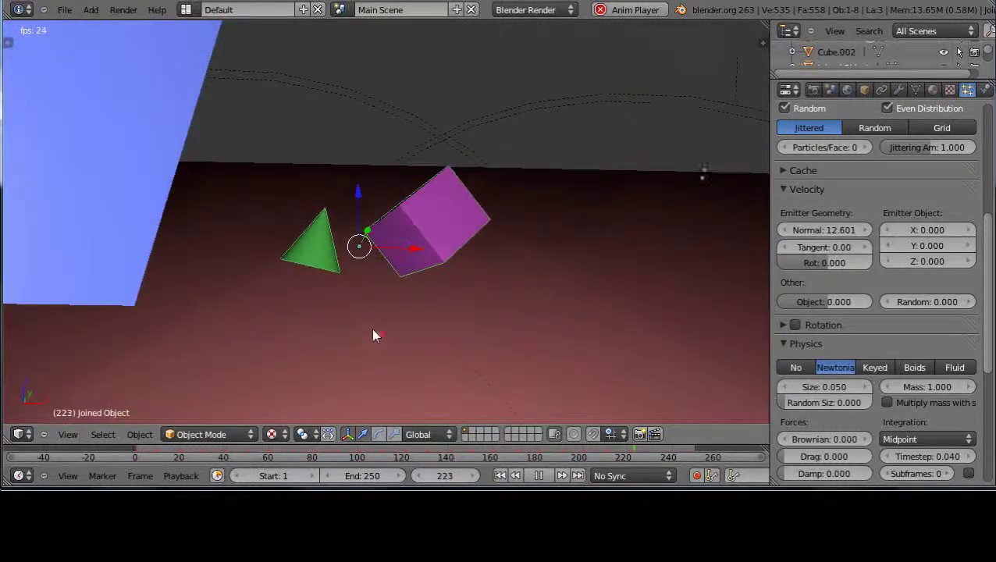
Step: Enlarge the timeline area and set the animation's end frame to 146
scroll(369, 324, "up", 3)
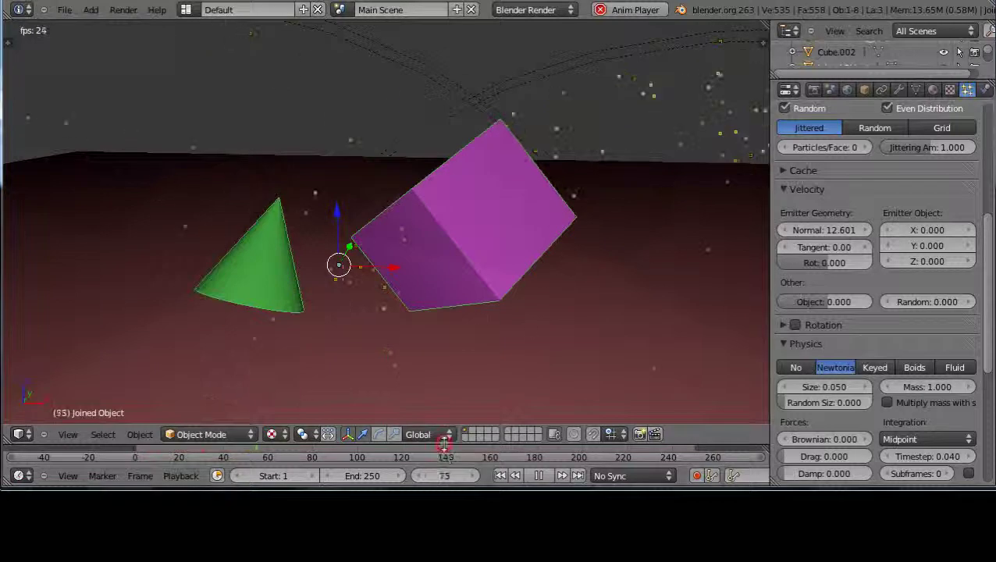
left_click_drag(445, 444, 437, 416)
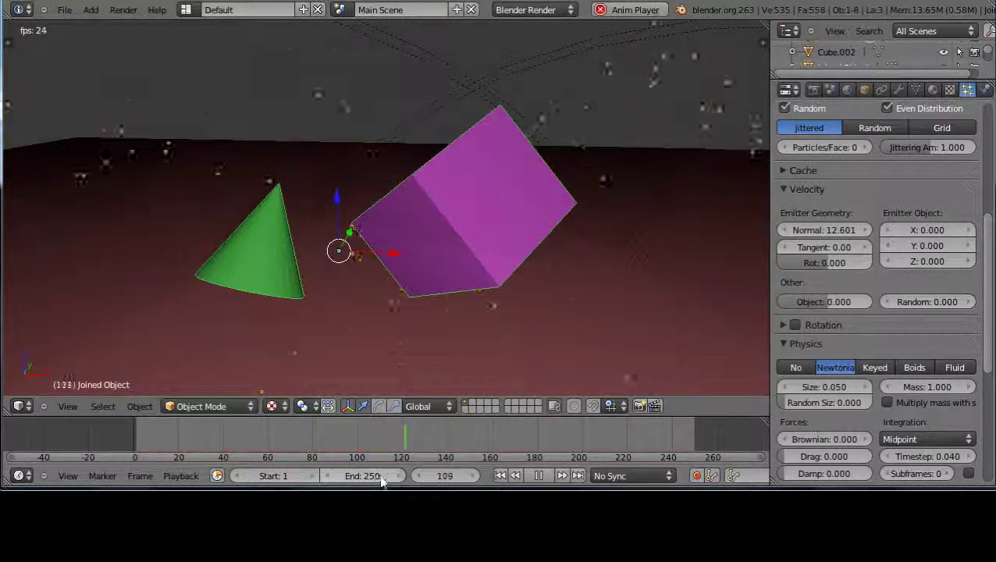
left_click_drag(378, 477, 329, 491)
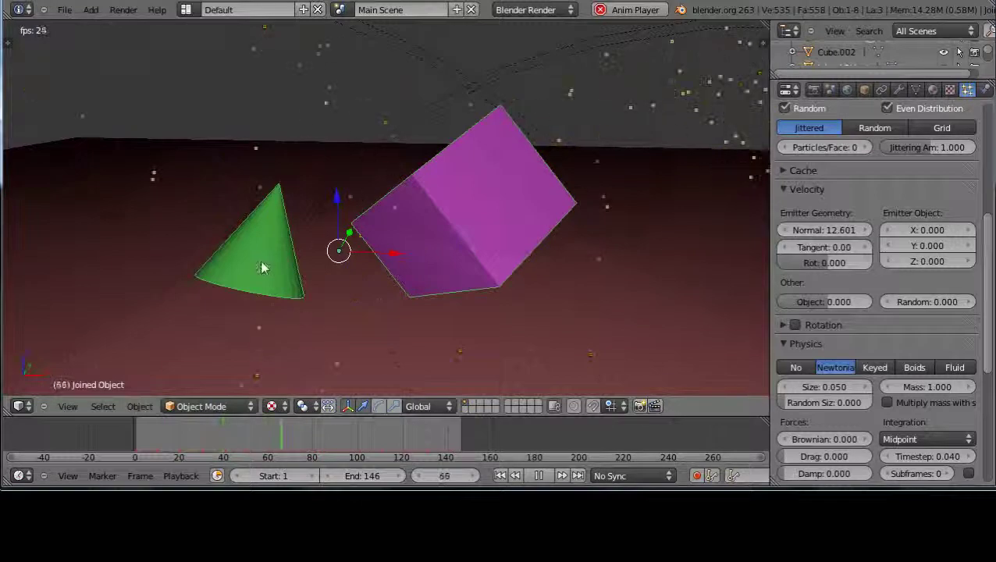
Step: Set the joined object's normal emission velocity to 20.089, watch the particles from different angles and stop playback
left_click_drag(988, 314, 987, 166)
scroll(364, 275, "down", 1)
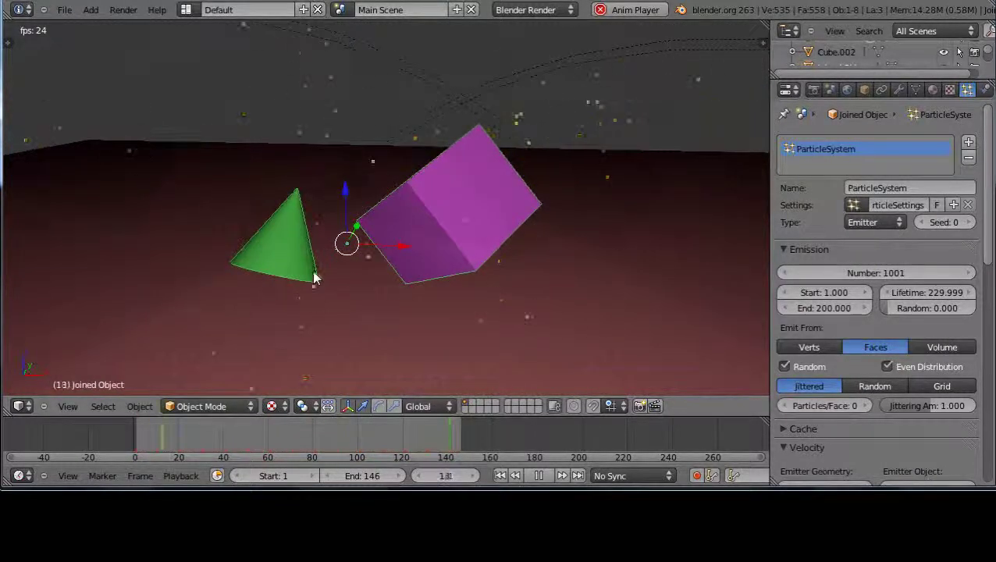
middle_click_drag(300, 271, 365, 349)
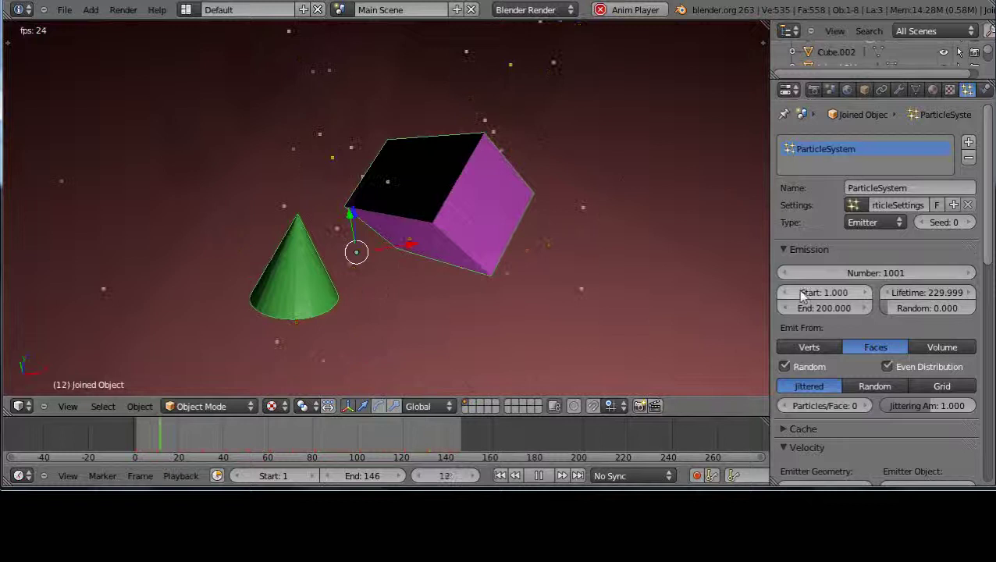
scroll(822, 373, "down", 3)
left_click_drag(824, 395, 867, 398)
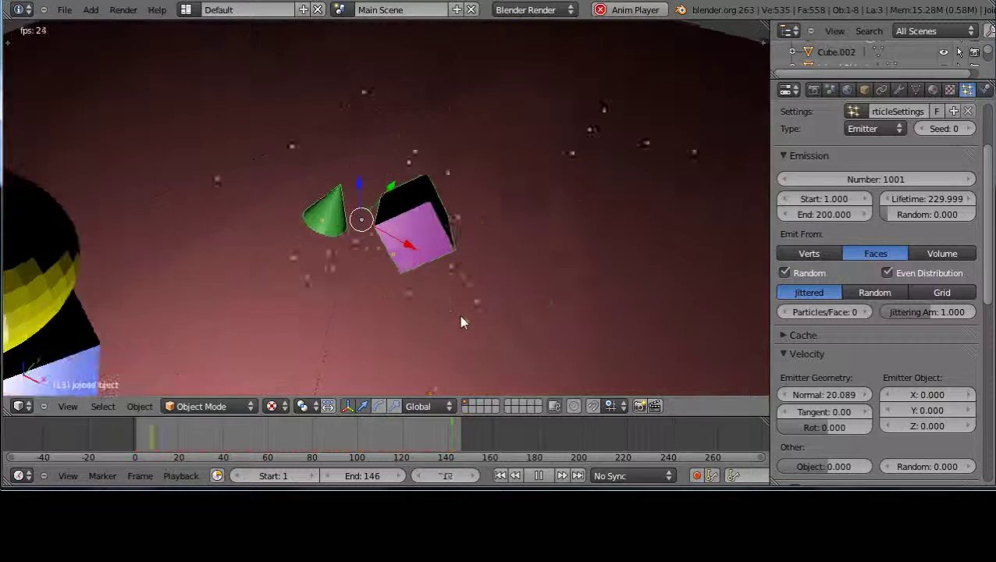
middle_click_drag(460, 314, 387, 280)
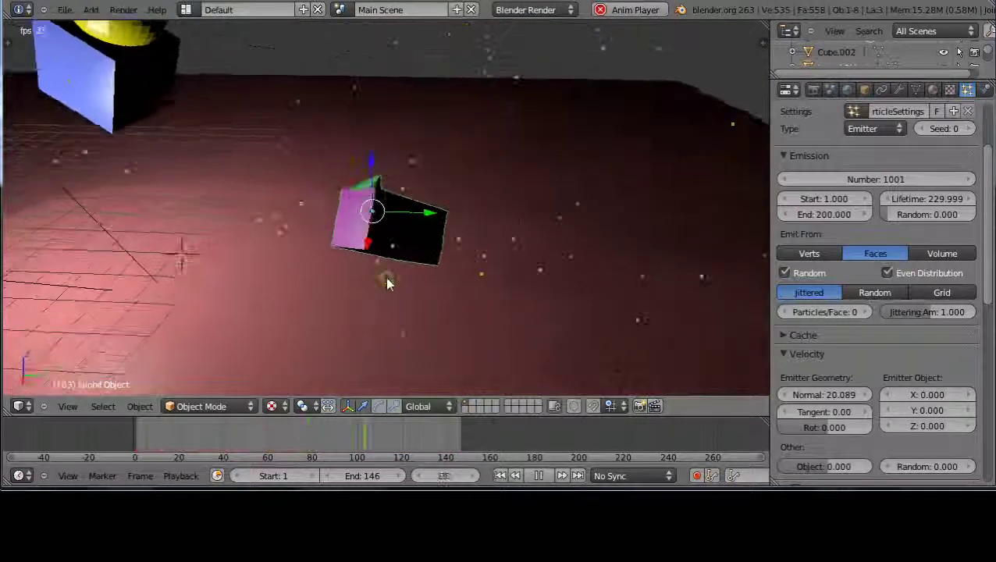
key("Escape")
Step: Delete the joined object, the blue cube and the yellow sphere from the scene
right_click(413, 258)
right_click(414, 258)
key("x")
left_click(399, 251)
right_click(94, 113)
key("x")
left_click(97, 100)
right_click(118, 41)
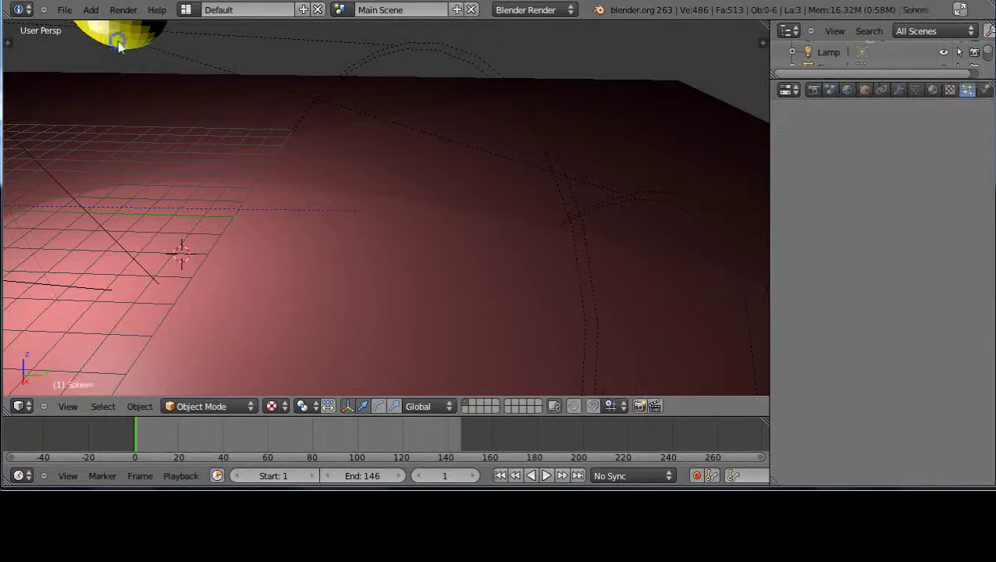
key("x")
left_click(118, 42)
Step: Place the 3D cursor over the floor, add a plane mesh there and raise it along the Z axis
middle_click_drag(359, 242, 381, 260)
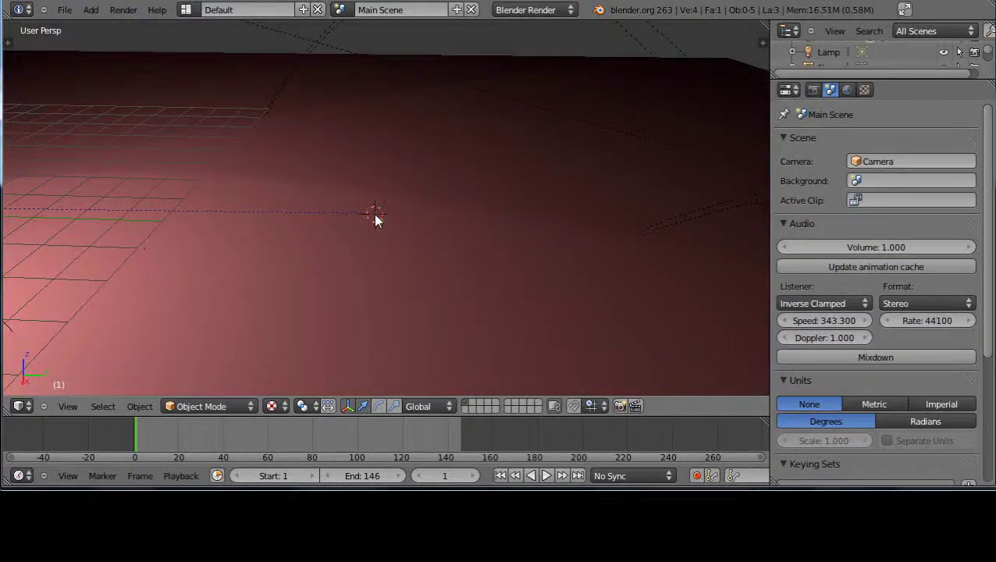
key("shift+a")
mouse_move(379, 217)
left_click(419, 216)
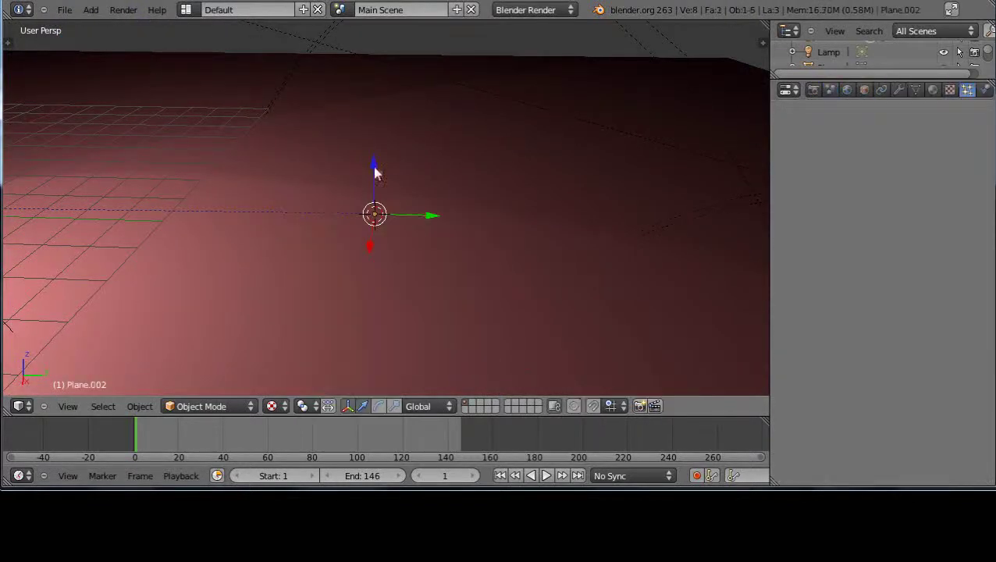
left_click_drag(374, 171, 380, 133)
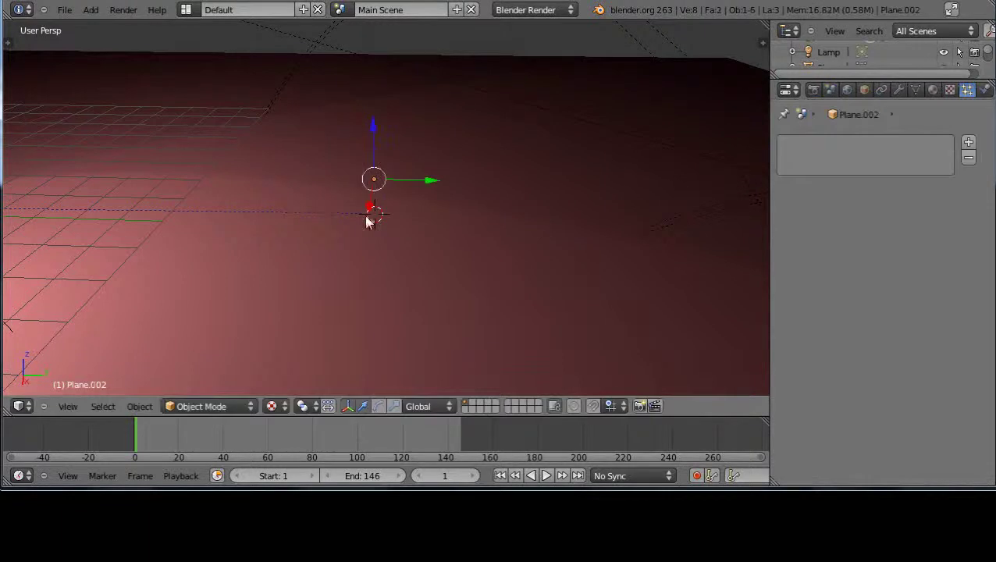
Step: Snap the 3D cursor to the scene center and snap the new plane to the cursor
key("shift+s")
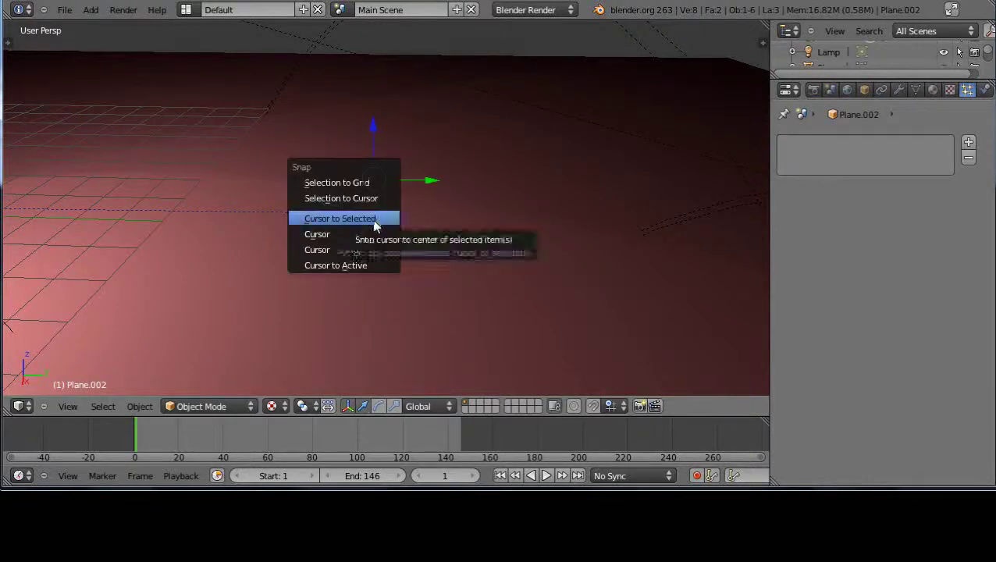
left_click(377, 233)
key("shift+s")
left_click(329, 192)
scroll(385, 268, "down", 2)
middle_click_drag(159, 249, 629, 270)
scroll(623, 304, "up", 2)
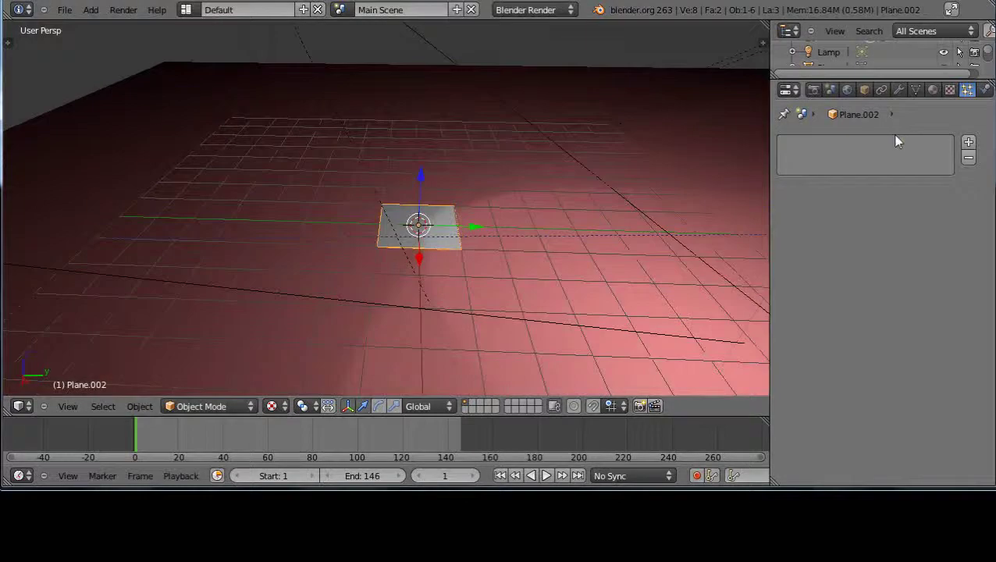
Step: Create a new material for the plane and give it a blue diffuse color
left_click(934, 90)
left_click(852, 194)
left_click(809, 386)
left_click(829, 234)
left_click(832, 205)
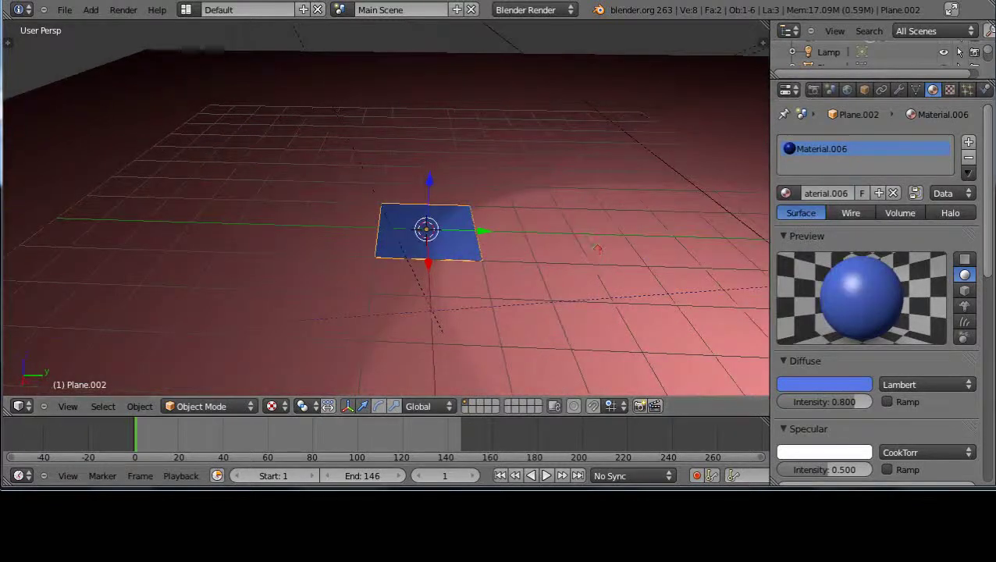
Step: Add a particle system to the blue plane and set the particle lifetime to 288.799
left_click(967, 91)
left_click(967, 143)
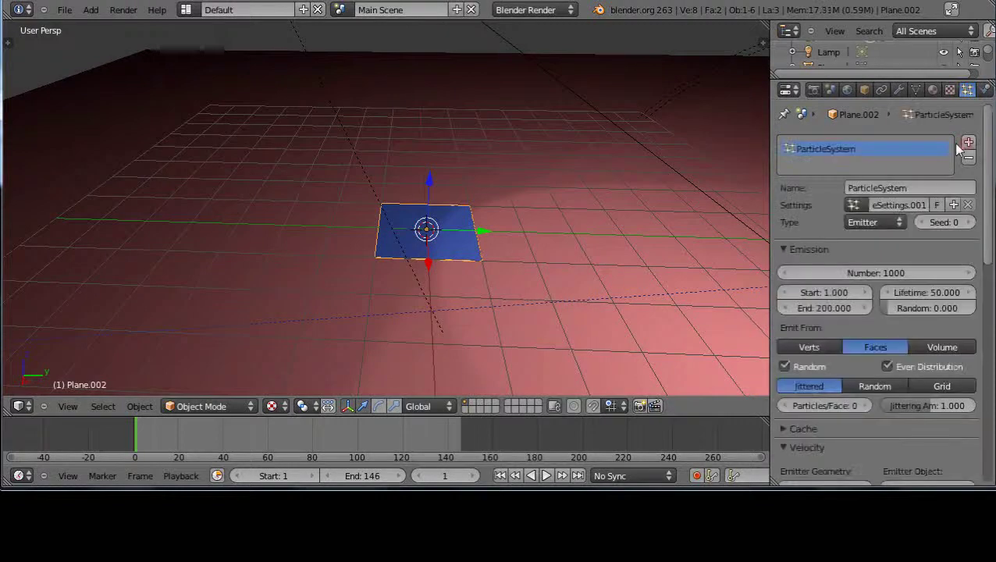
mouse_move(896, 295)
left_mouse_down()
mouse_move(929, 304)
mouse_move(896, 292)
left_mouse_up()
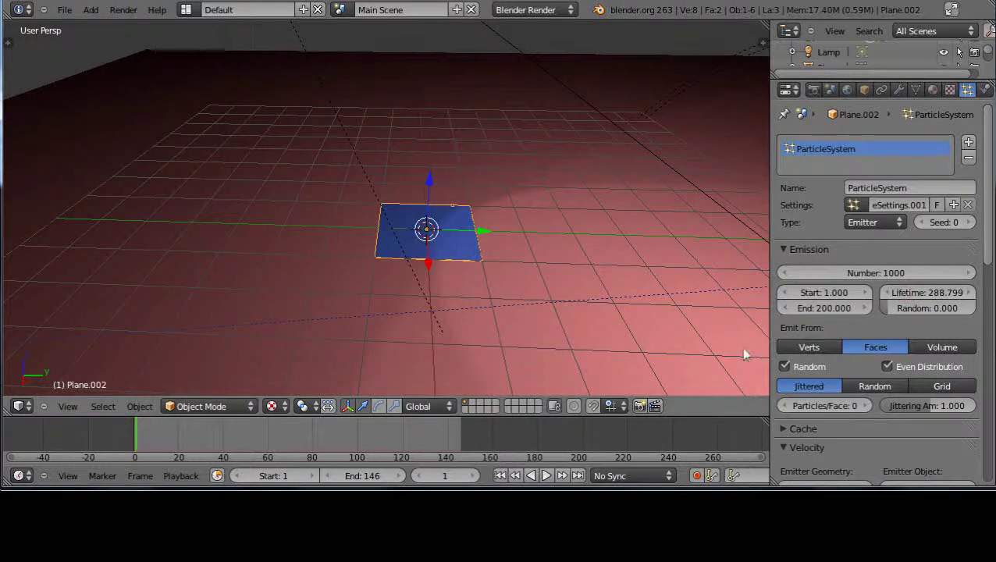
Step: Set the plane's normal emission velocity to 20.431 and play the animation
left_click_drag(986, 205, 985, 304)
mouse_move(801, 264)
left_mouse_down()
mouse_move(948, 267)
mouse_move(790, 269)
left_mouse_up()
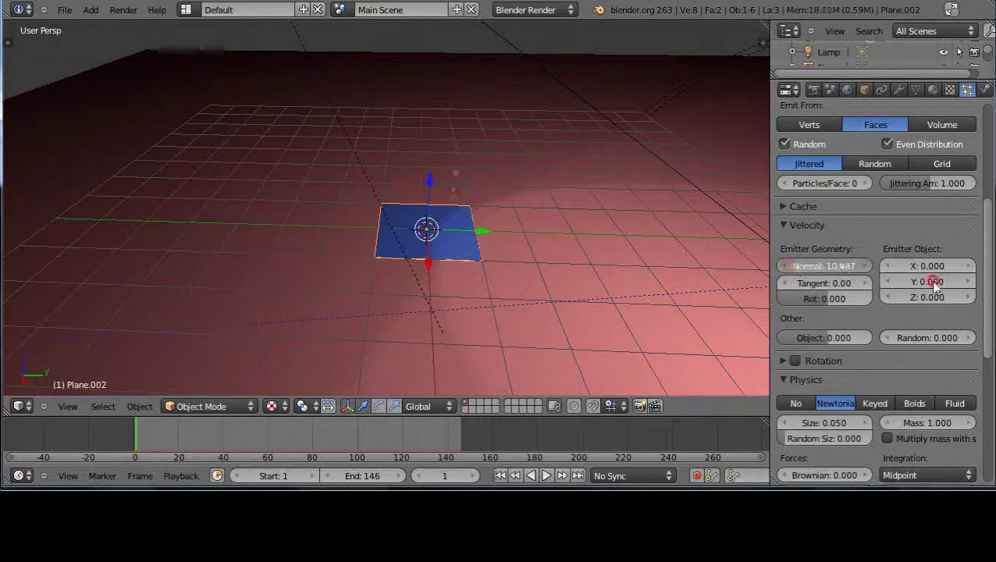
left_click_drag(935, 285, 968, 285)
key("alt+a")
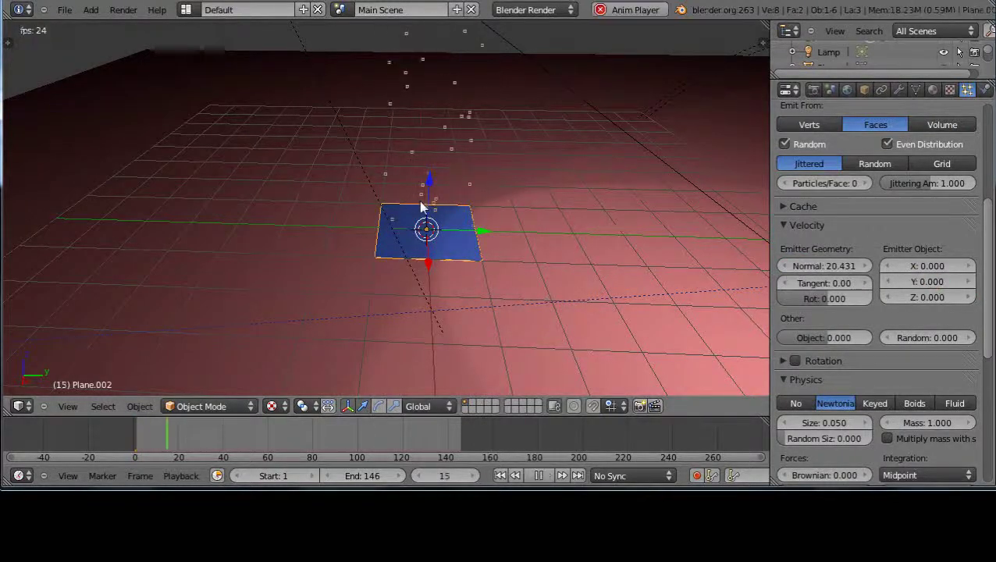
Step: Rotate the plane about the X axis until it stands nearly upright, and raise it above the floor along Z
middle_click_drag(394, 229, 430, 220)
key("r")
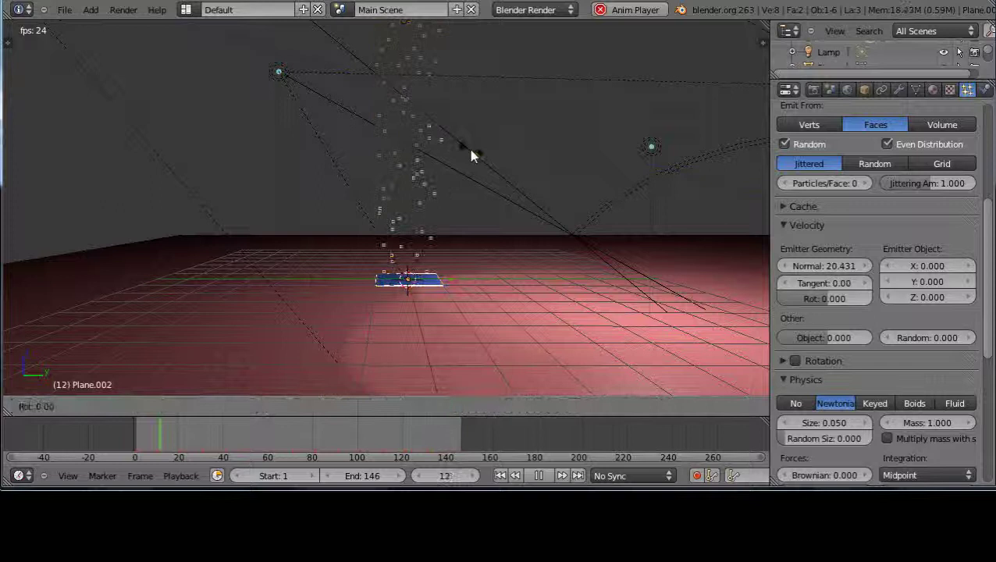
left_click(500, 331)
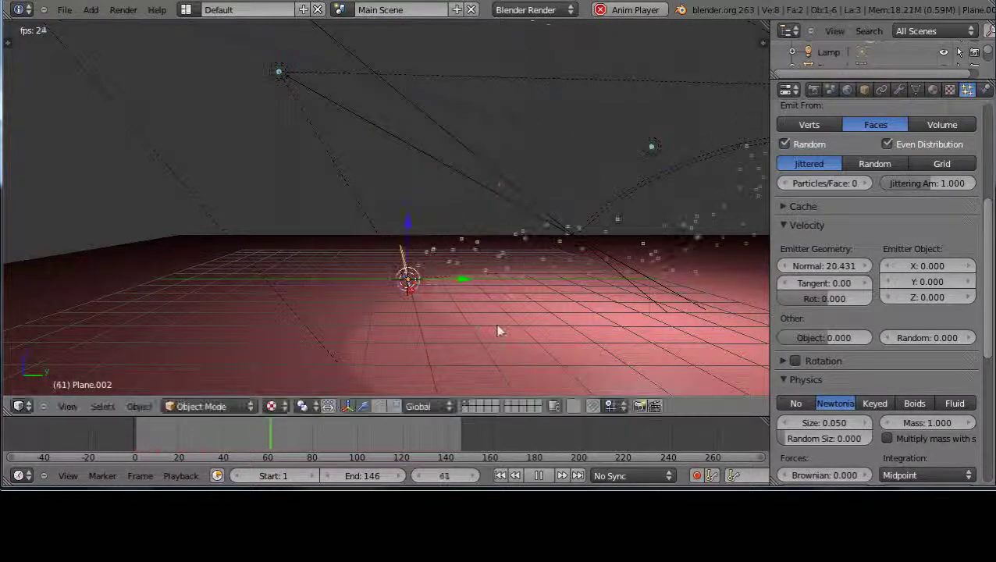
key("r")
key("x")
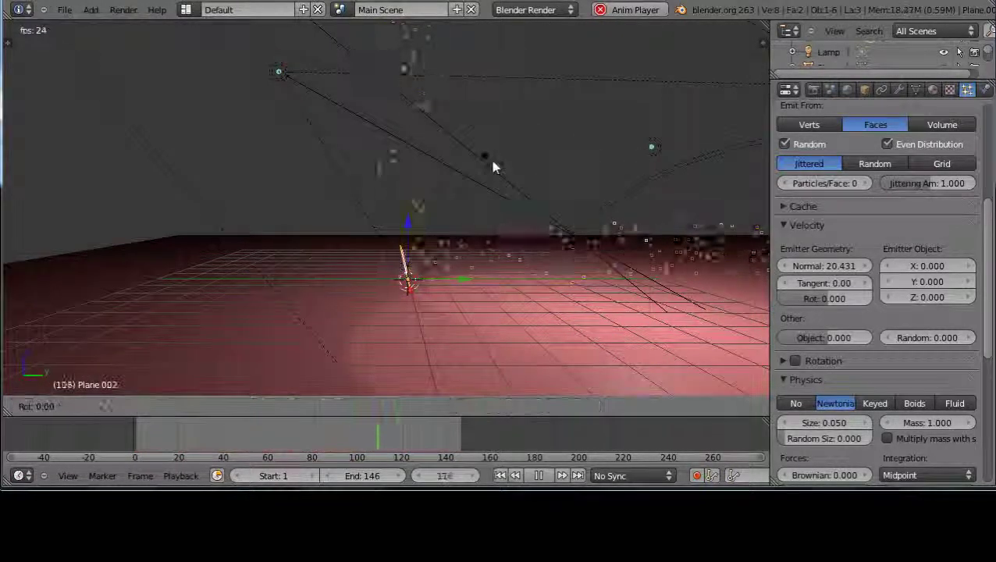
left_click(500, 176)
left_click_drag(409, 225, 409, 130)
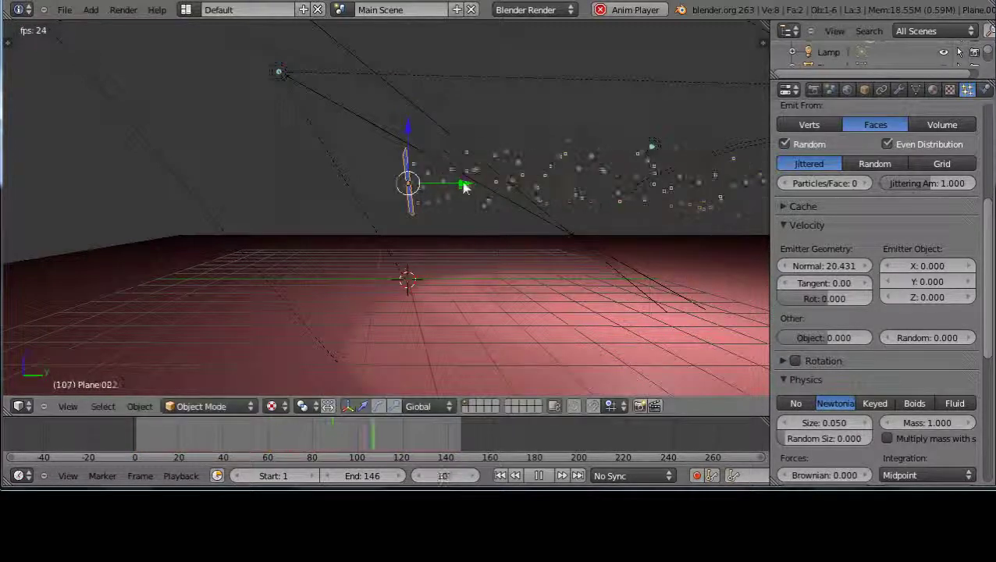
Step: Move the upright blue plane away from the grid's centre along the negative Y axis by about 4 units
key("g")
key("x")
left_click_drag(254, 223, 222, 227)
scroll(319, 262, "down", 3)
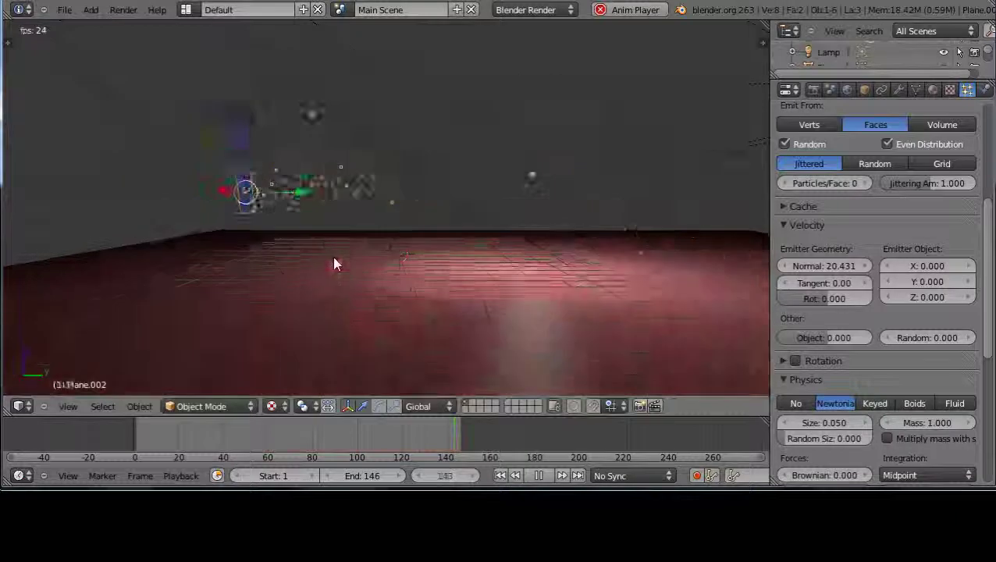
middle_click_drag(332, 257, 341, 287)
scroll(378, 246, "down", 2)
scroll(377, 243, "up", 3)
left_click_drag(285, 189, 306, 328)
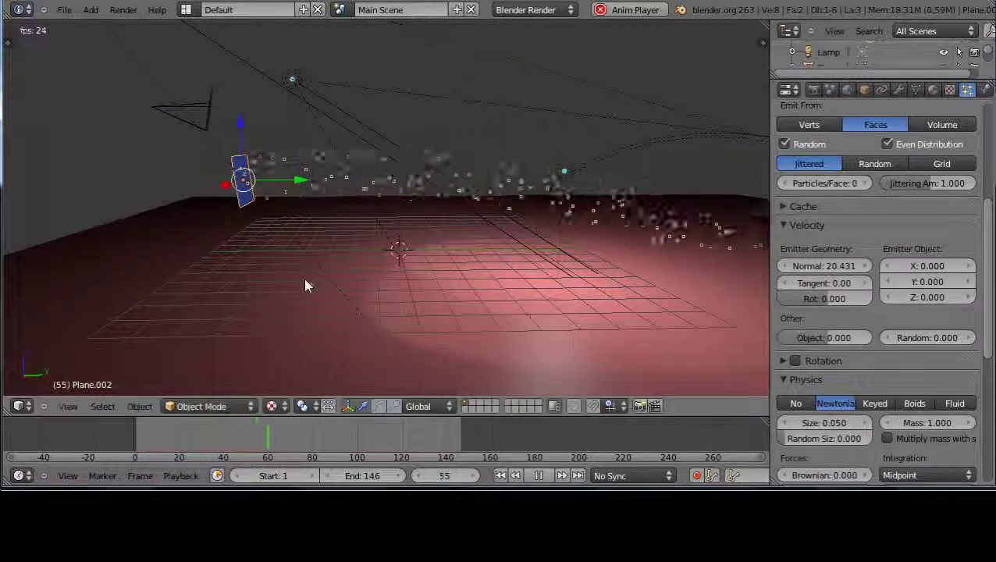
scroll(304, 278, "down", 3)
scroll(305, 284, "up", 3)
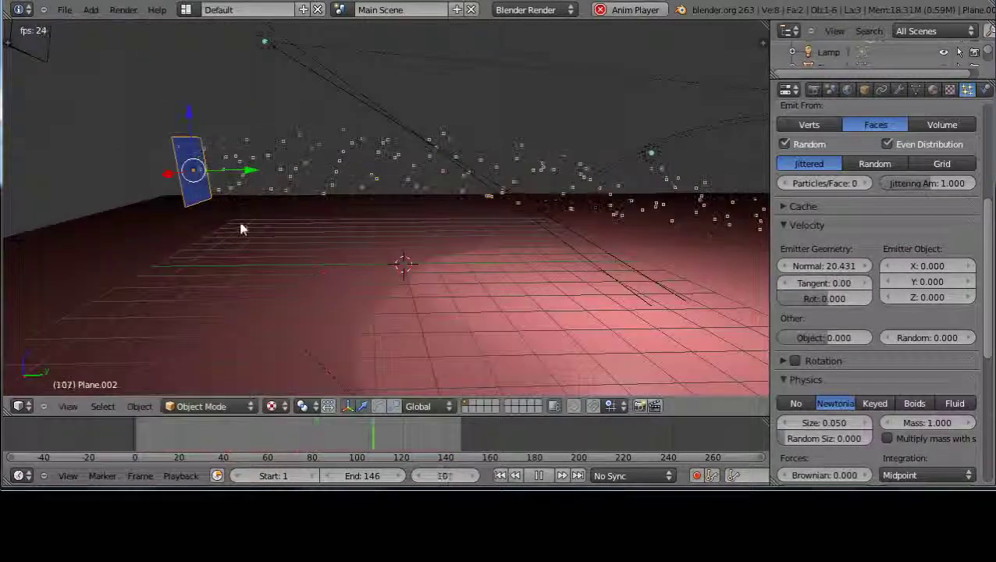
Step: Set the particles' normal emission velocity to 0 and the emitter object X velocity to 10.597
left_click_drag(843, 266, 484, 275)
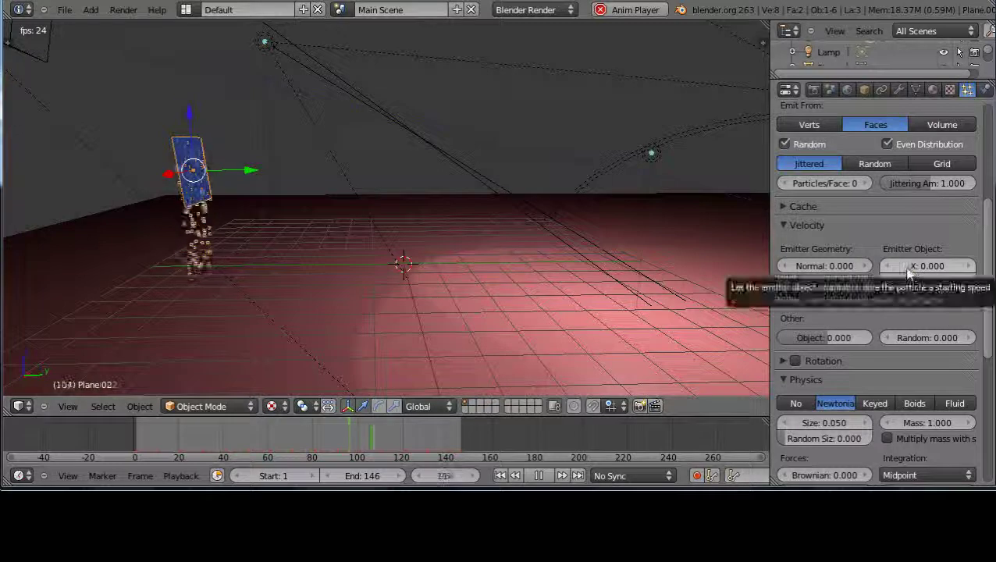
left_click_drag(972, 268, 759, 267)
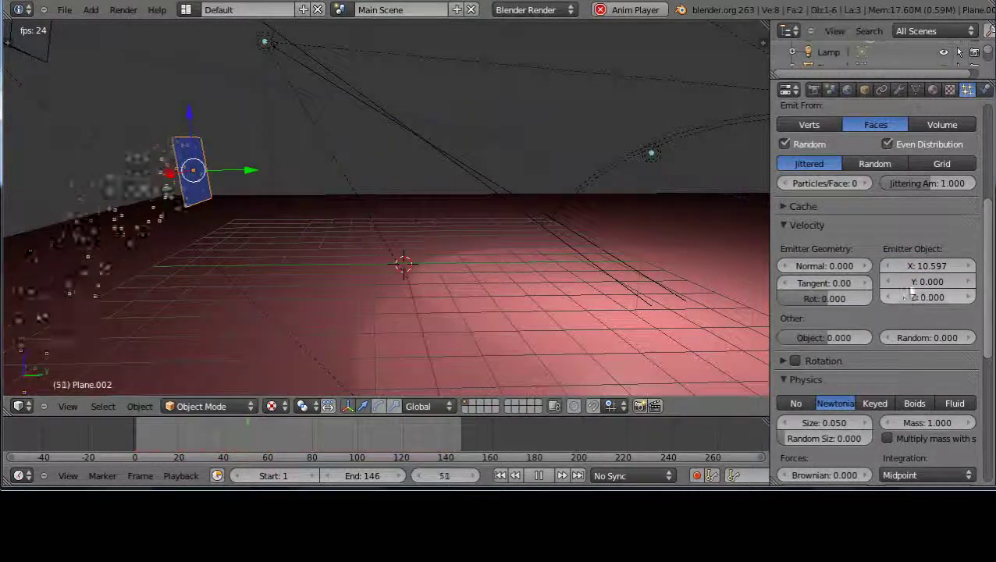
Step: Set the emitter object X velocity to 0 and its Z velocity to 10
left_click(920, 266)
type("0")
key("Return")
left_click(929, 298)
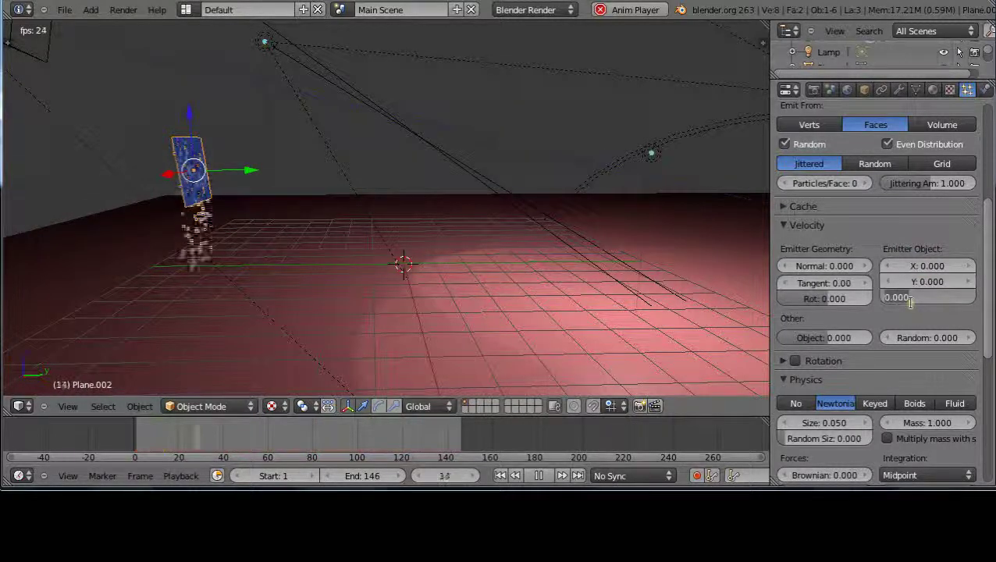
type("10")
key("Return")
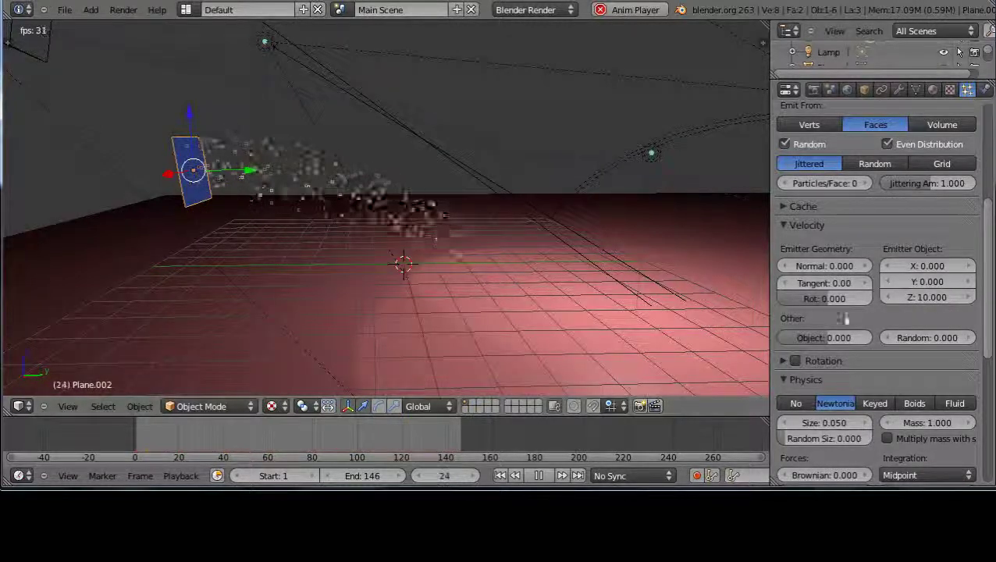
Step: Set the emitter object Z velocity to 0 and its Y velocity to 10
scroll(236, 245, "up", 3)
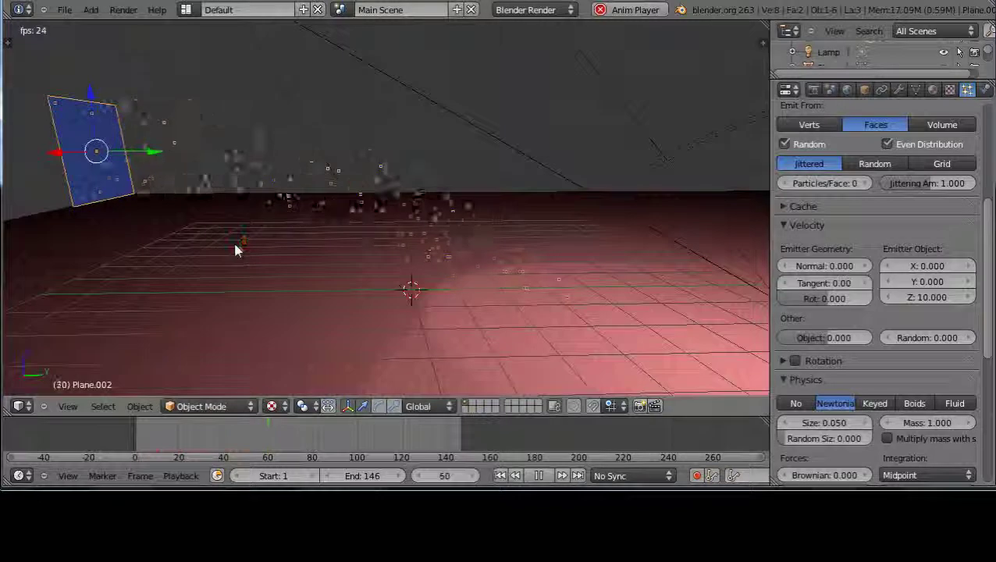
scroll(236, 245, "down", 2)
left_click_drag(221, 166, 311, 187)
middle_click_drag(312, 187, 445, 204)
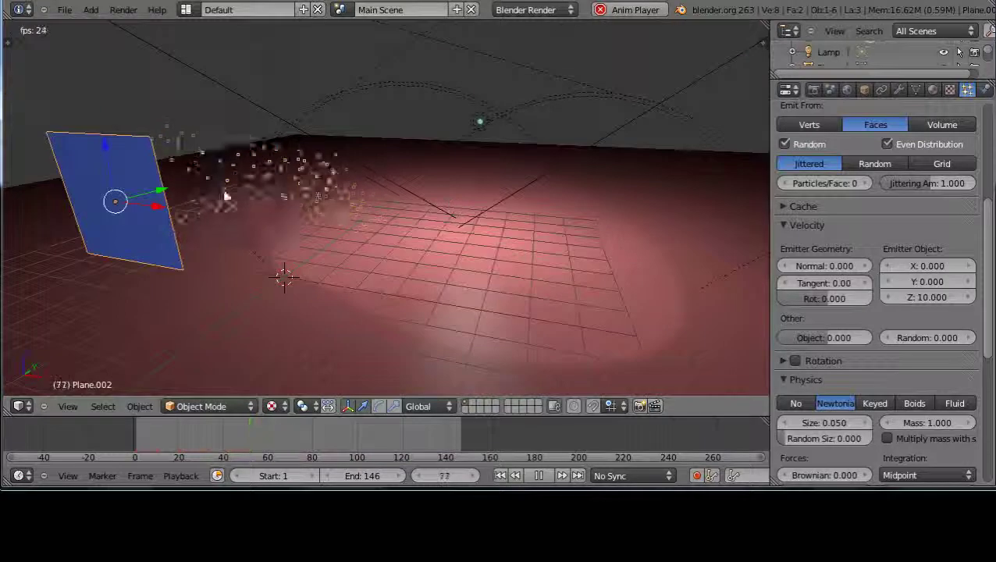
left_click(936, 299)
type("0")
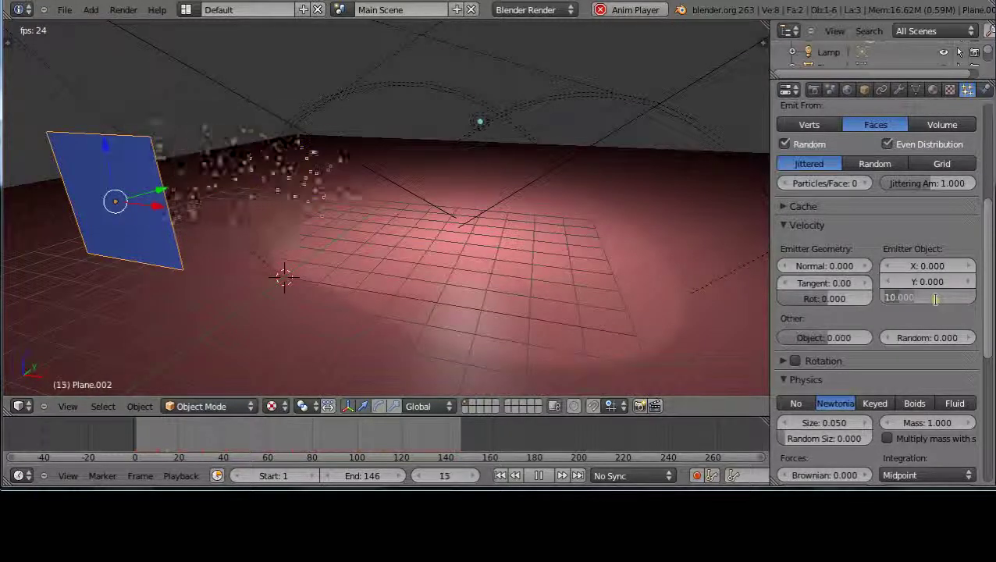
key("Return")
left_click(932, 287)
type("10")
key("Return")
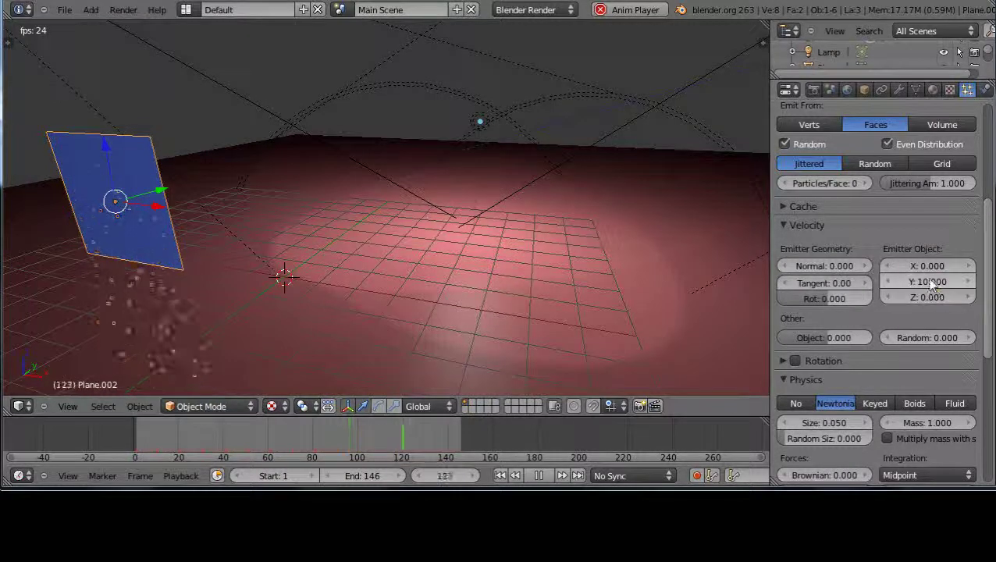
Step: Switch the transform orientation from Global to Local to show the plane's own axes
middle_click_drag(437, 298, 295, 254)
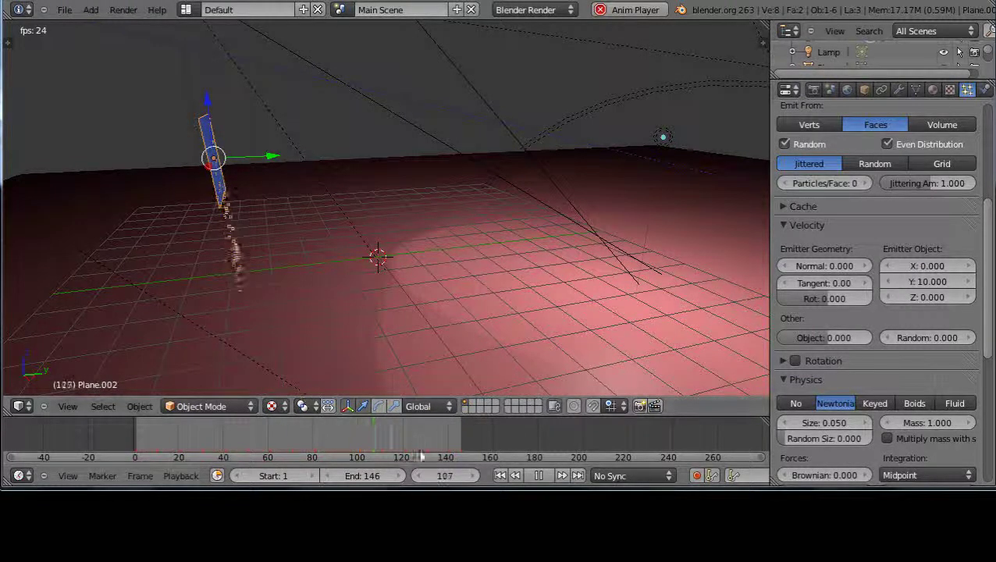
left_click(426, 406)
left_click(424, 374)
middle_click_drag(282, 288, 197, 284)
scroll(289, 282, "up", 2)
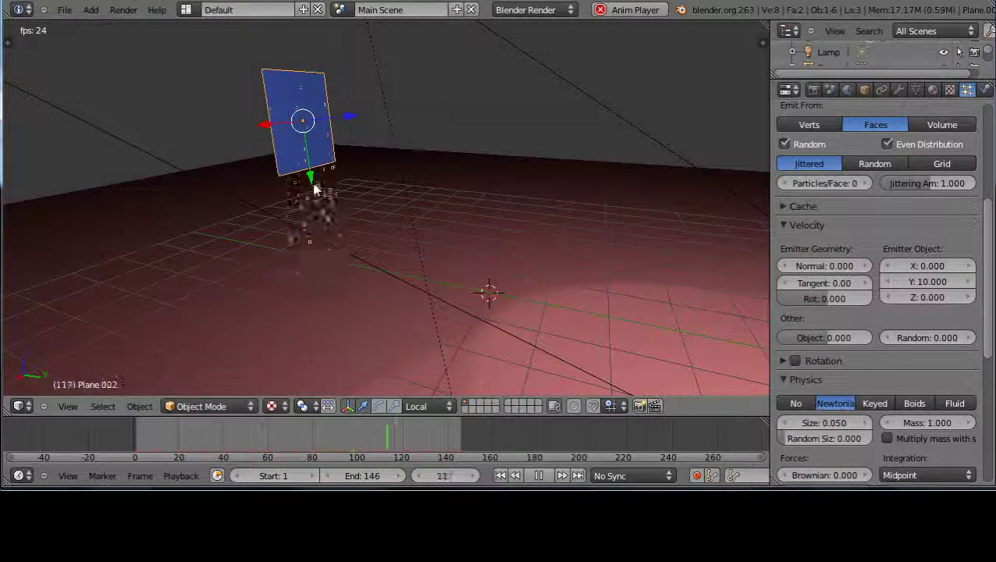
Step: Show the plane's transform properties and move it backward along its local Z axis to about Y -4.82, Z 2.97
key("n")
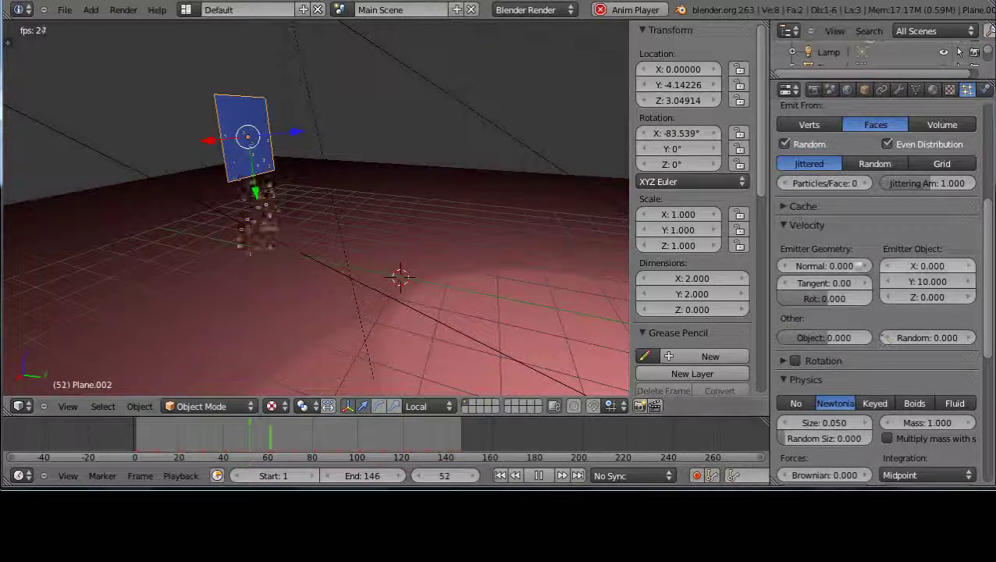
scroll(342, 238, "down", 1)
left_click_drag(303, 151, 309, 150)
left_click(297, 188)
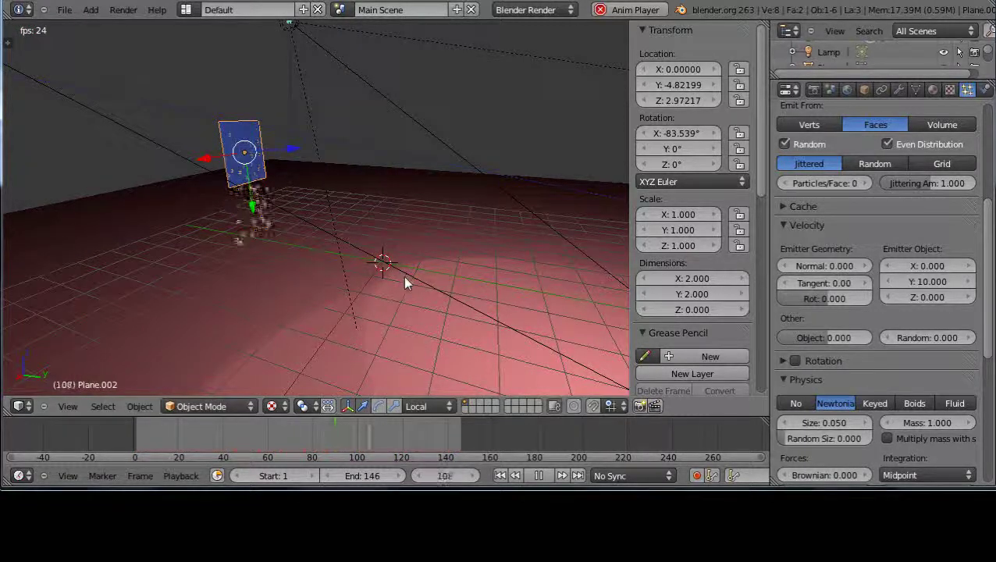